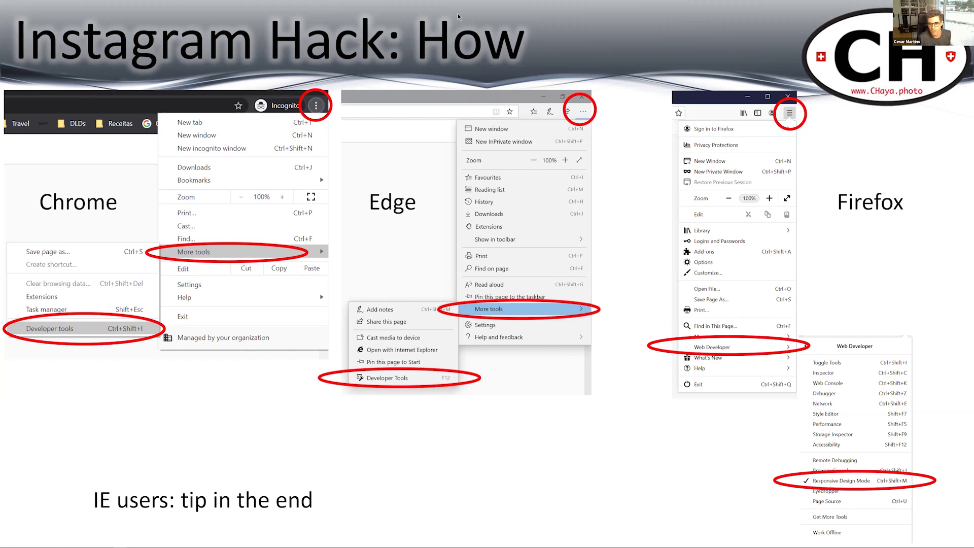
Switch to Microsoft Edge and open the Developer Tools for the Instagram page
{"action": "key", "text": "alt+Tab"}
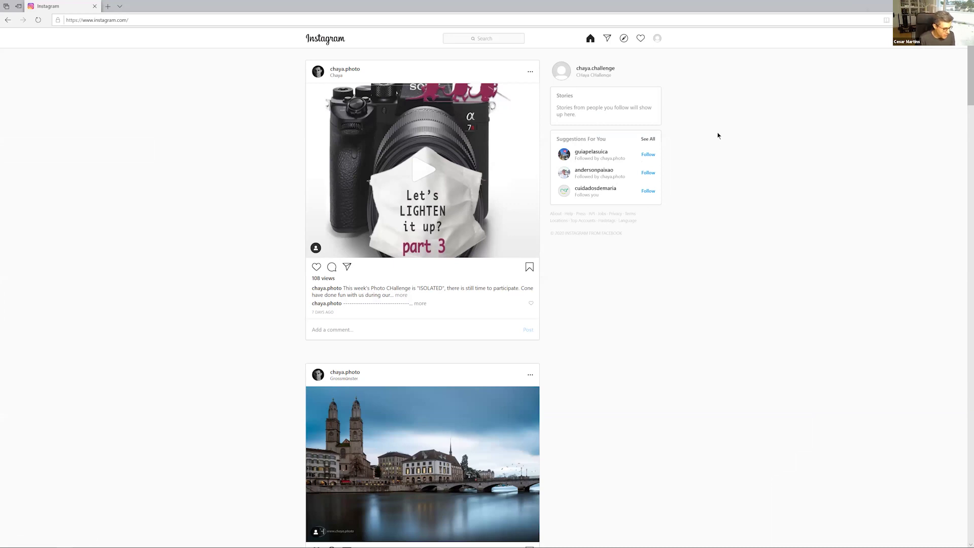
{"action": "key", "text": "ctrl+plus"}
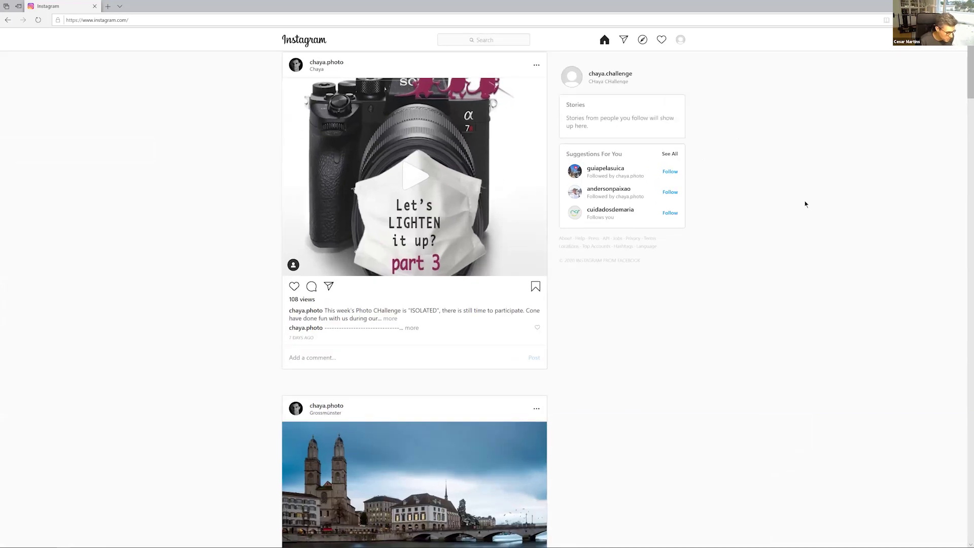
{"action": "scroll", "coordinate": [805, 204], "scroll_direction": "up", "scroll_amount": 3, "text": "ctrl"}
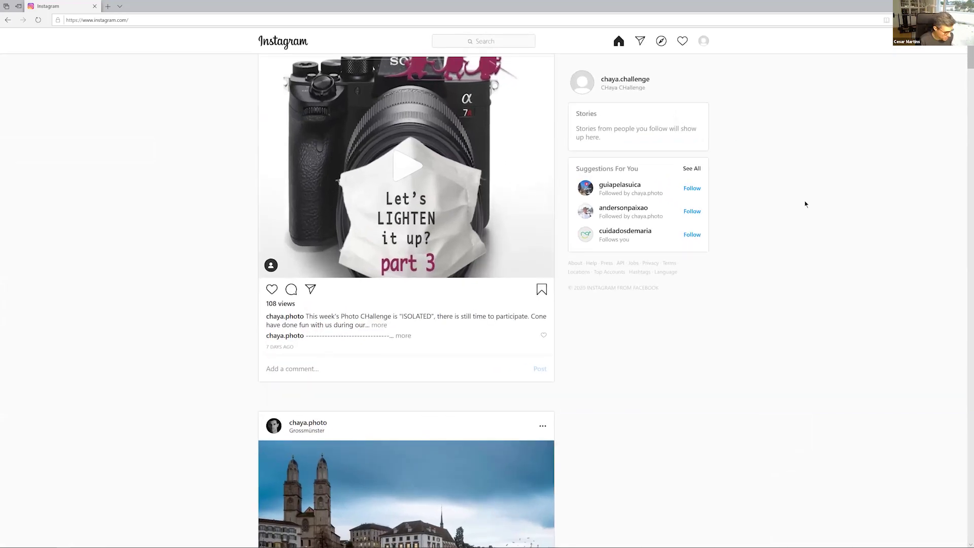
{"action": "scroll", "coordinate": [805, 204], "scroll_direction": "down", "scroll_amount": 3}
{"action": "scroll", "coordinate": [805, 204], "scroll_direction": "up", "scroll_amount": 1, "text": "ctrl"}
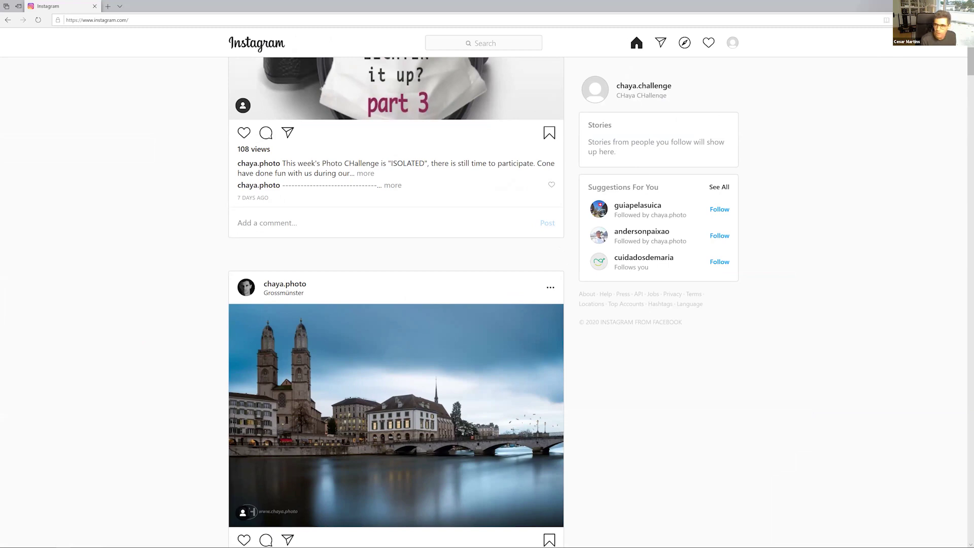
{"action": "left_click", "coordinate": [959, 19]}
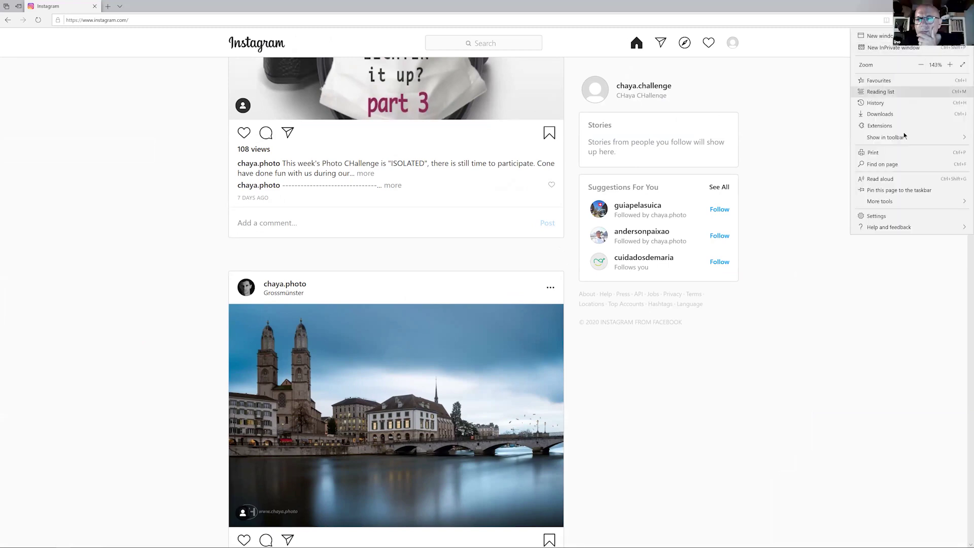
{"action": "mouse_move", "coordinate": [923, 201]}
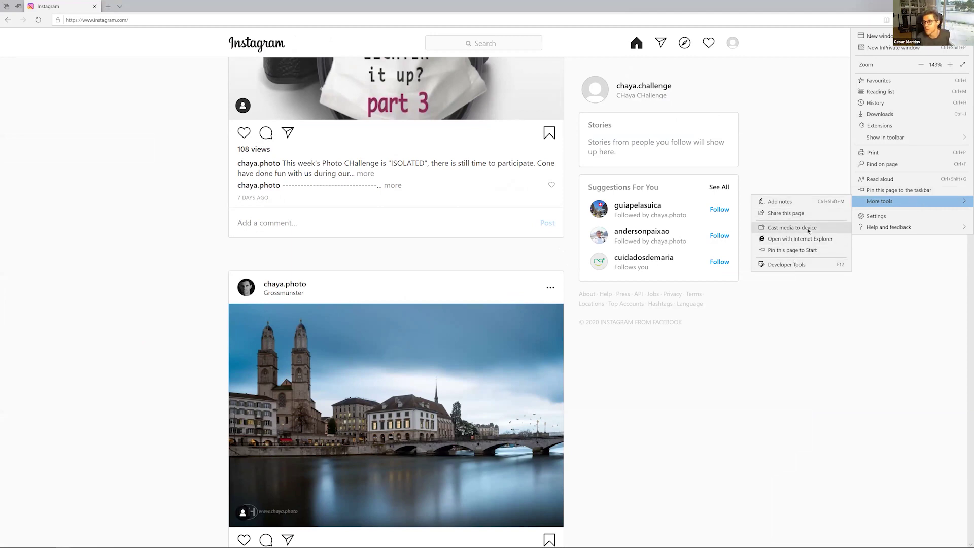
{"action": "left_click", "coordinate": [789, 270]}
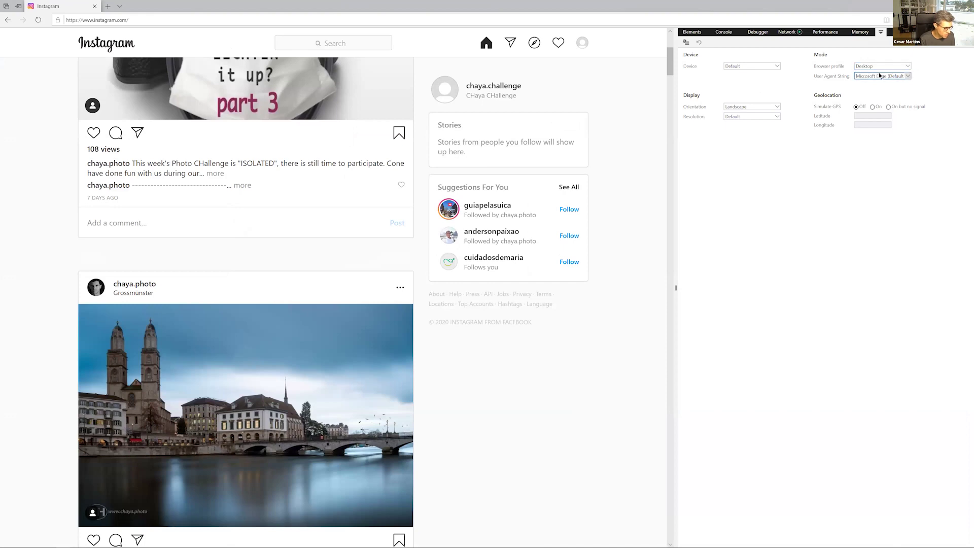
Emulate a mobile device by setting the browser profile to Windows Phone and the resolution to 1280 x 800
{"action": "left_click", "coordinate": [905, 66]}
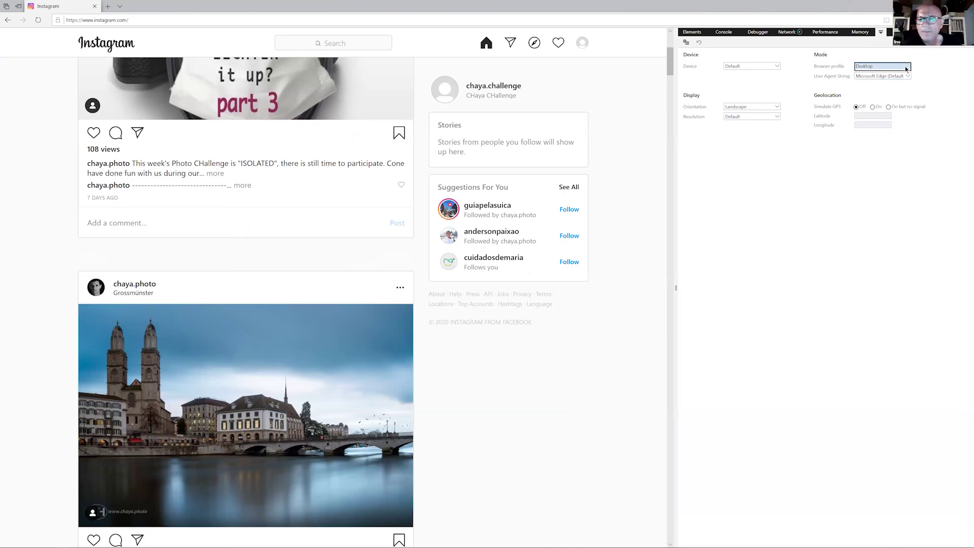
{"action": "left_click", "coordinate": [882, 72]}
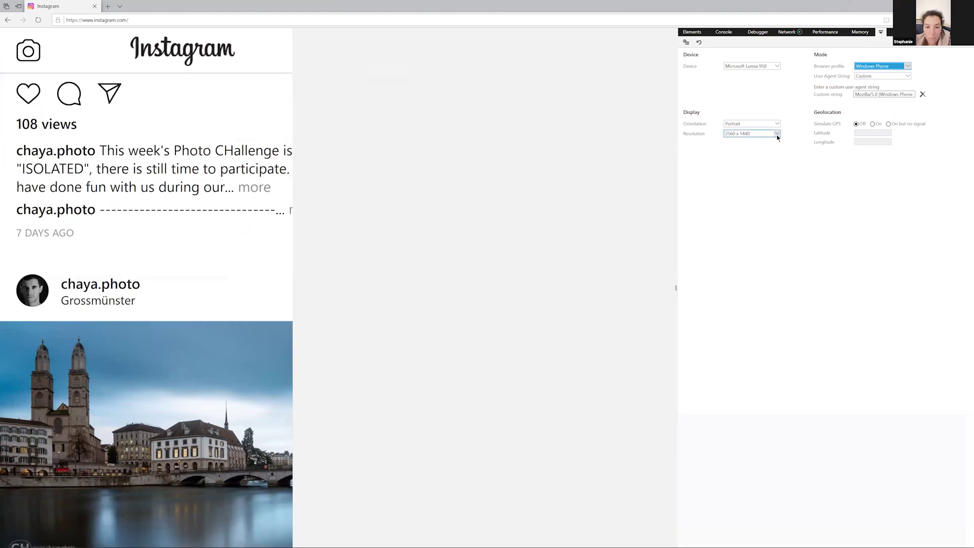
{"action": "left_click", "coordinate": [776, 134]}
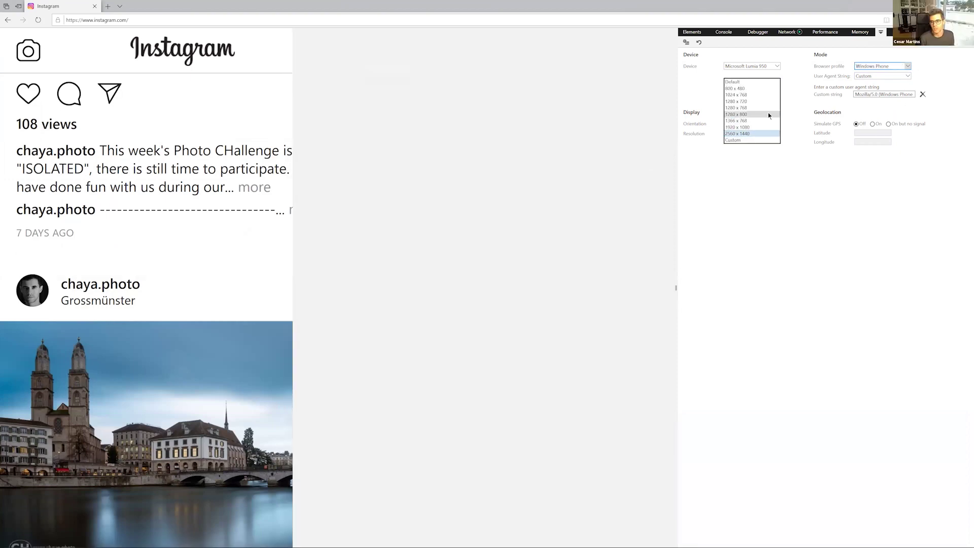
{"action": "left_click", "coordinate": [768, 117]}
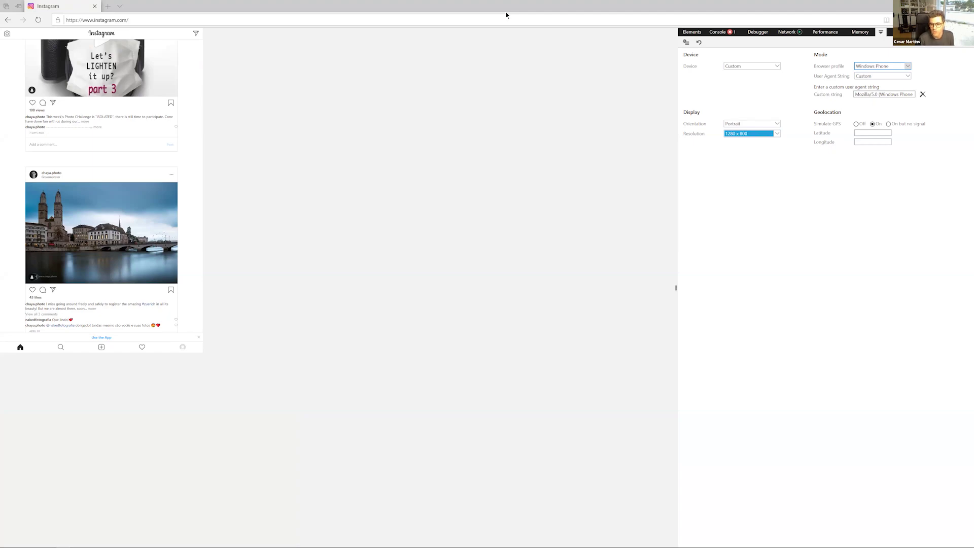
Switch to Chrome, enlarge the Instagram page to 200%, and open the Developer tools
{"action": "key", "text": "alt+Tab"}
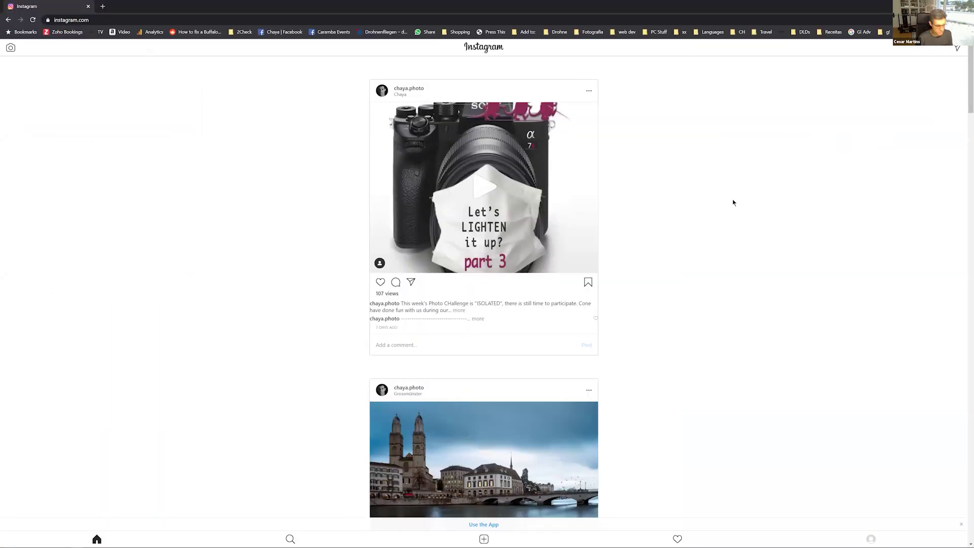
{"action": "key", "text": "ctrl+plus"}
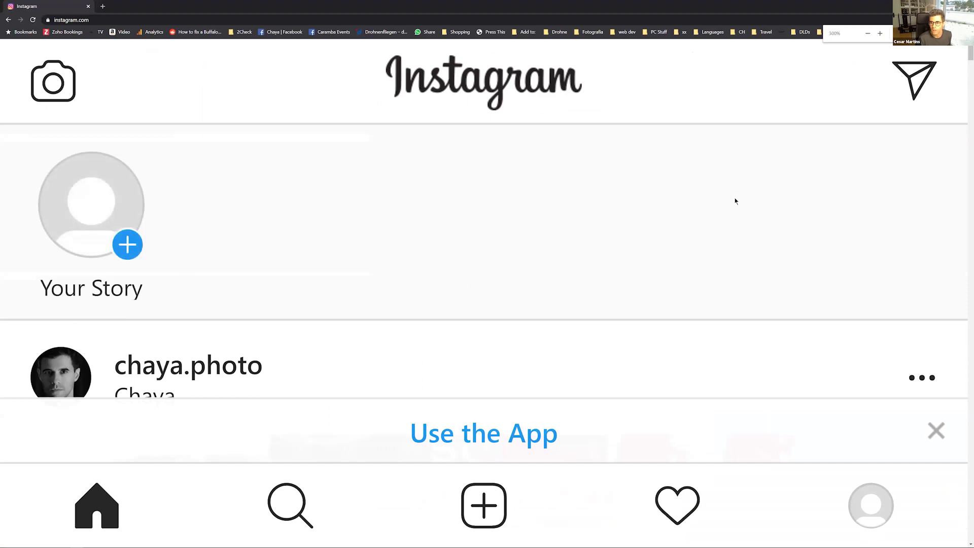
{"action": "key", "text": "ctrl+minus"}
{"action": "key", "text": "ctrl+minus"}
{"action": "key", "text": "ctrl+plus"}
{"action": "key", "text": "ctrl+plus"}
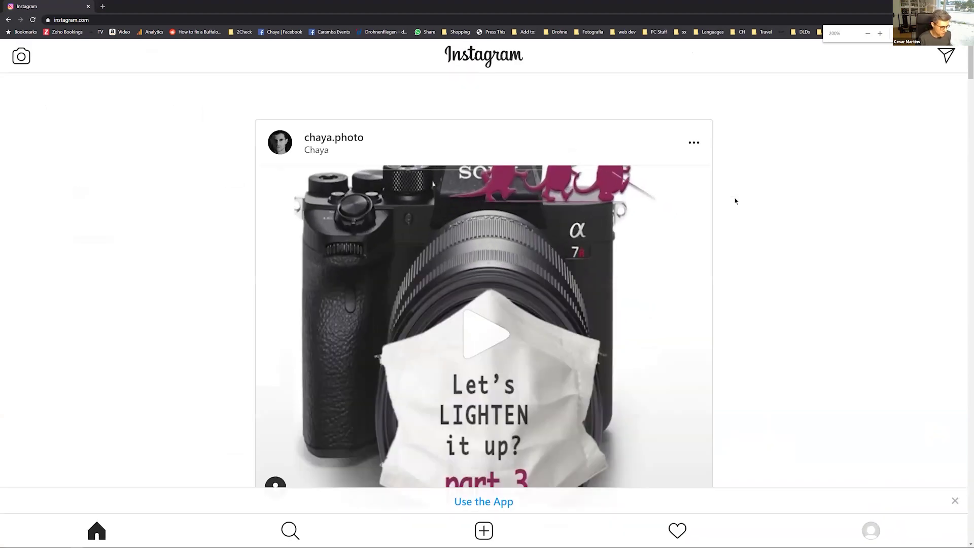
{"action": "scroll", "coordinate": [846, 109], "scroll_direction": "down", "scroll_amount": 2}
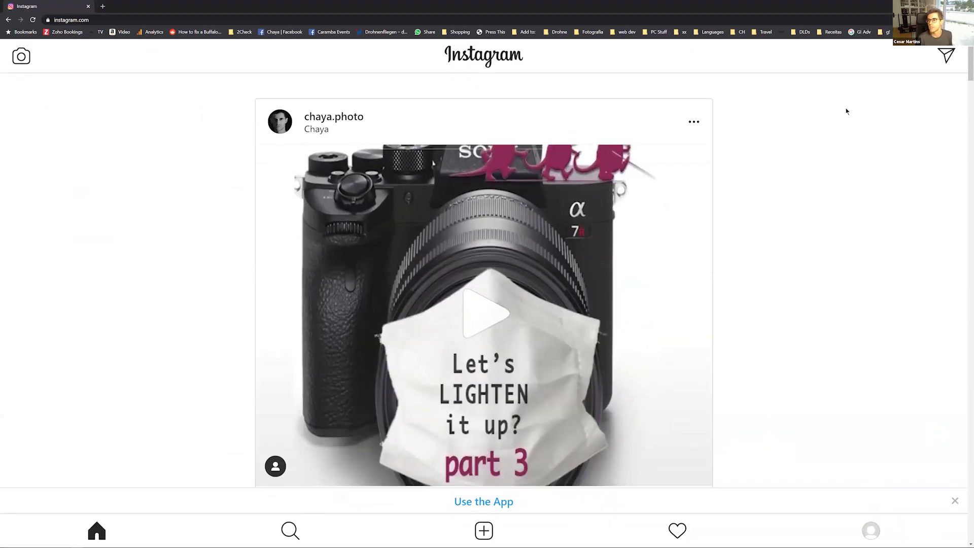
{"action": "key", "text": "alt+f"}
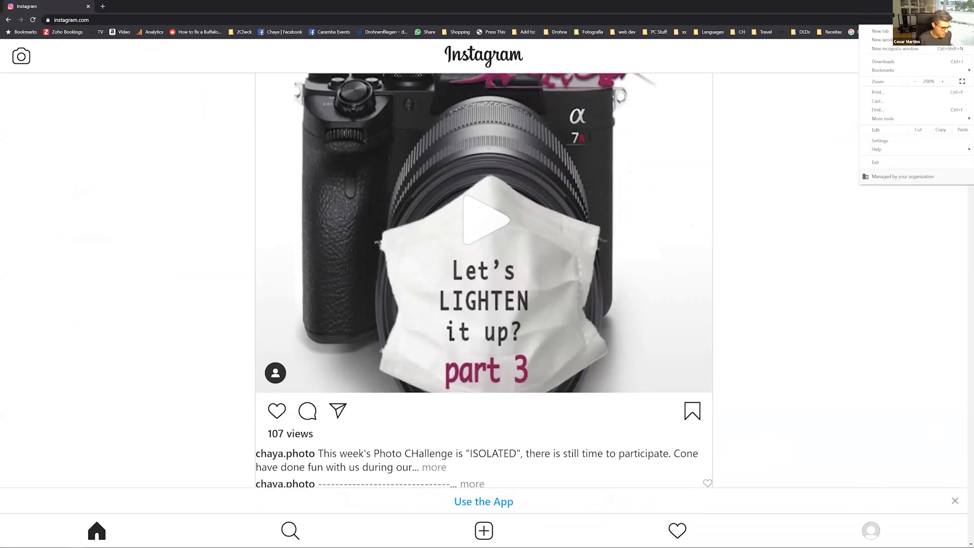
{"action": "mouse_move", "coordinate": [939, 121]}
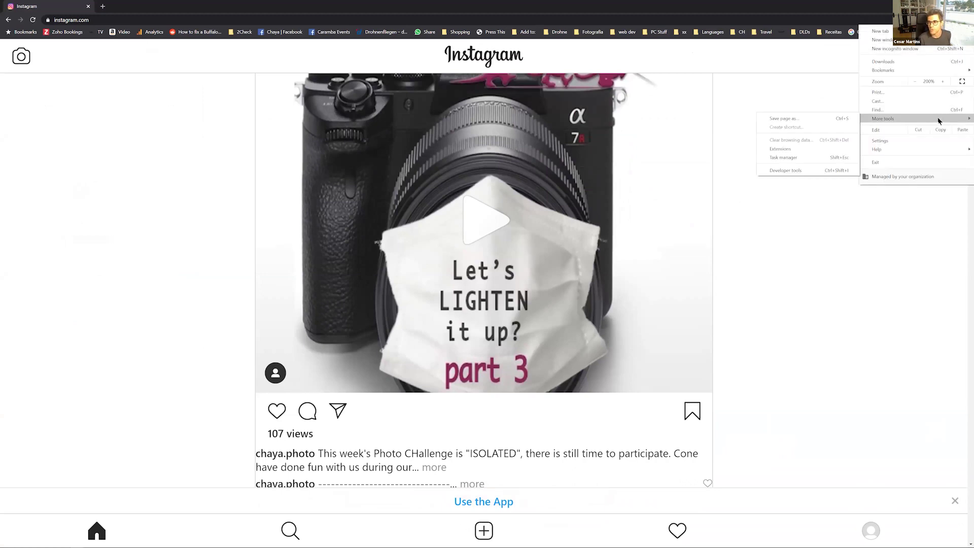
{"action": "left_click", "coordinate": [823, 169]}
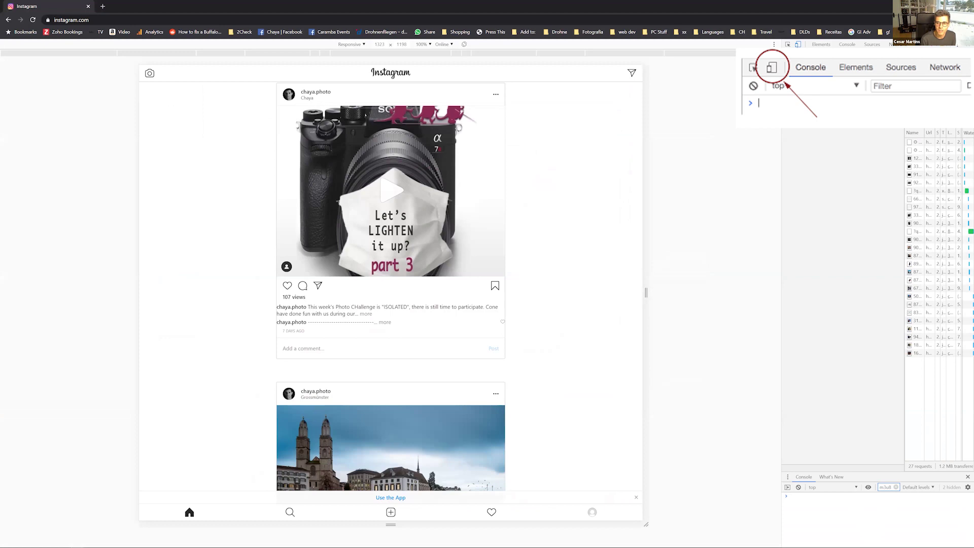
Toggle the device emulation off and on again, and choose a preset width for the emulated viewport
{"action": "left_click", "coordinate": [797, 44]}
{"action": "left_click", "coordinate": [797, 44]}
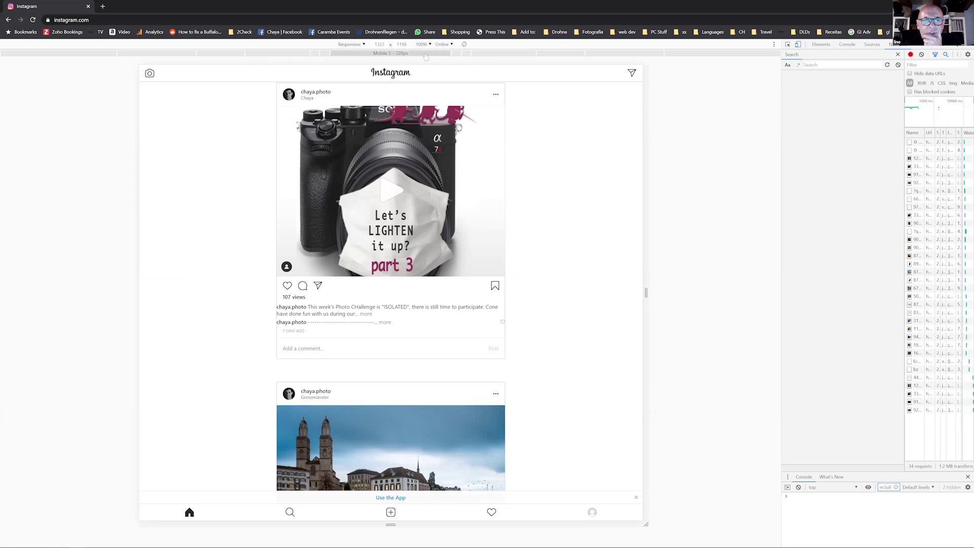
{"action": "left_click", "coordinate": [326, 54]}
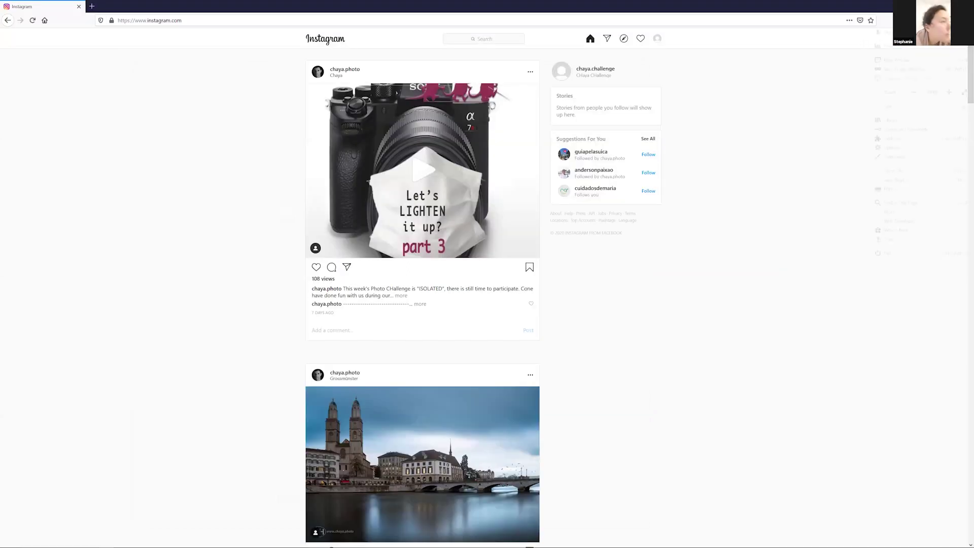
In Firefox, turn on Responsive Design Mode for the Instagram page
{"action": "left_click", "coordinate": [963, 20]}
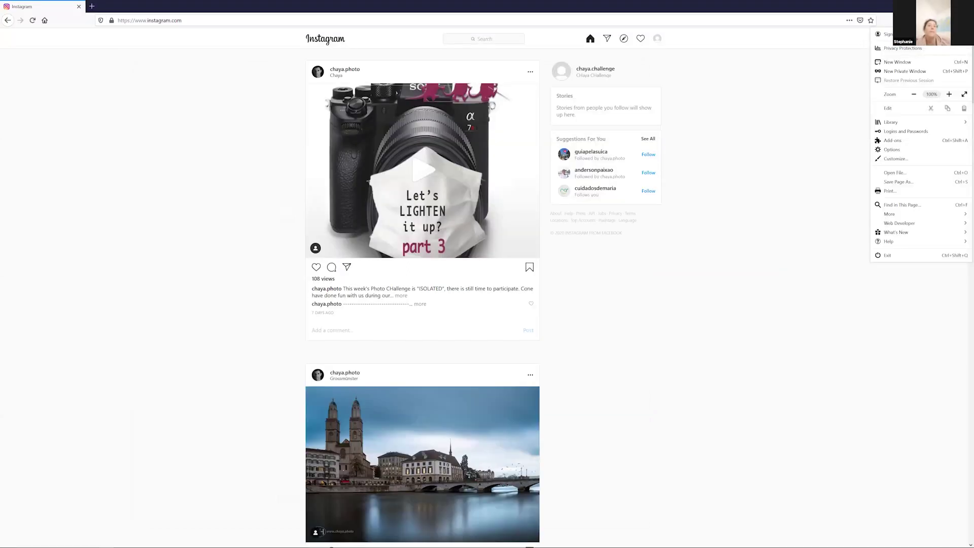
{"action": "left_click", "coordinate": [917, 224]}
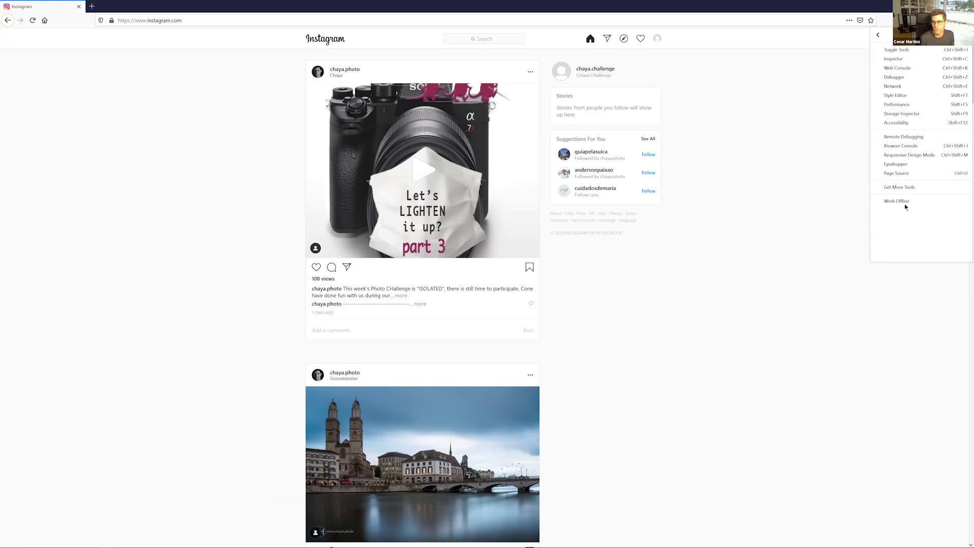
{"action": "left_click", "coordinate": [928, 154]}
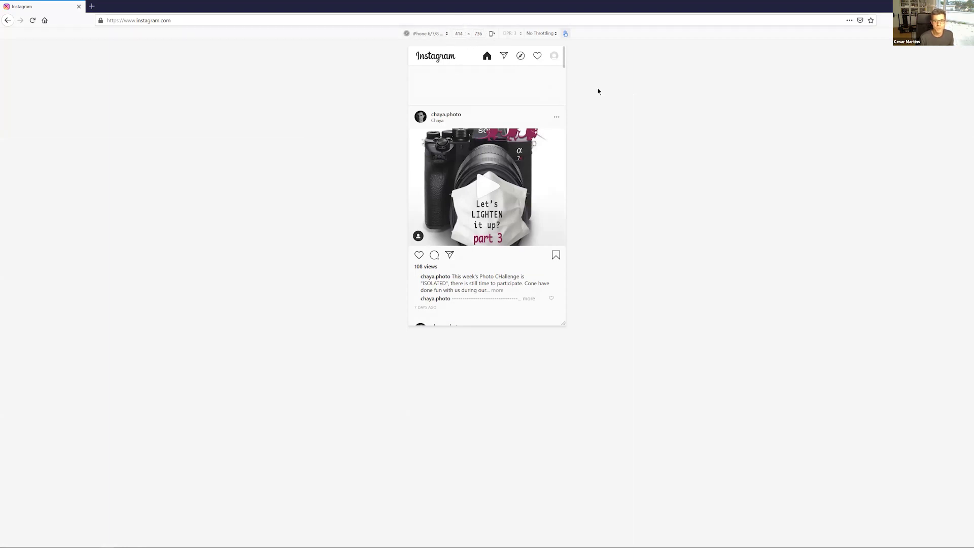
Emulate the iPhone X/XS iOS 12 device and reload Instagram to load its mobile layout
{"action": "left_click", "coordinate": [445, 33]}
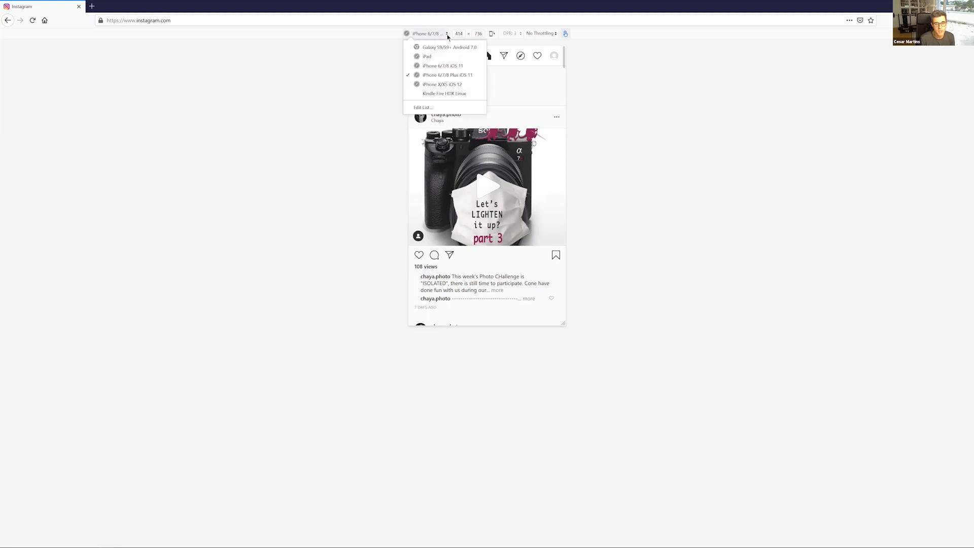
{"action": "left_click", "coordinate": [461, 85]}
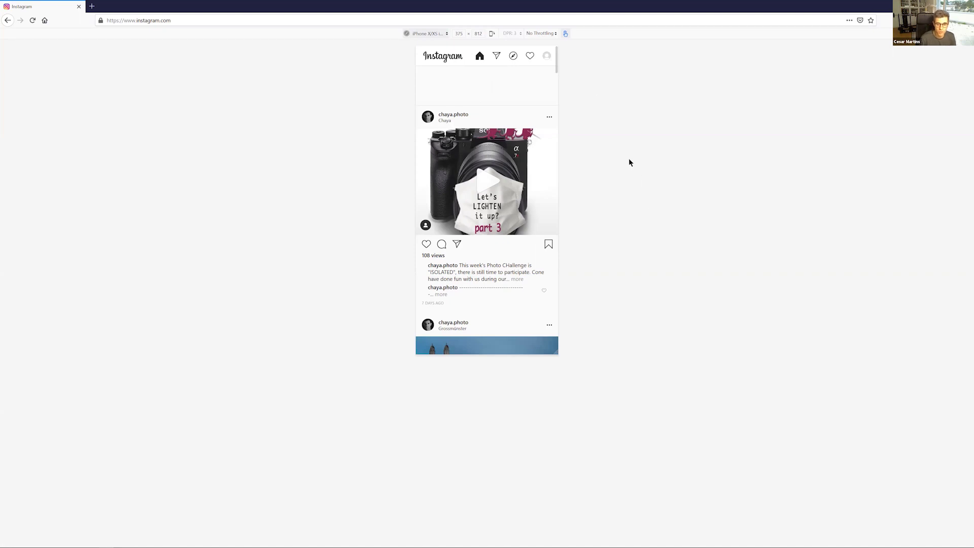
{"action": "left_click", "coordinate": [32, 20]}
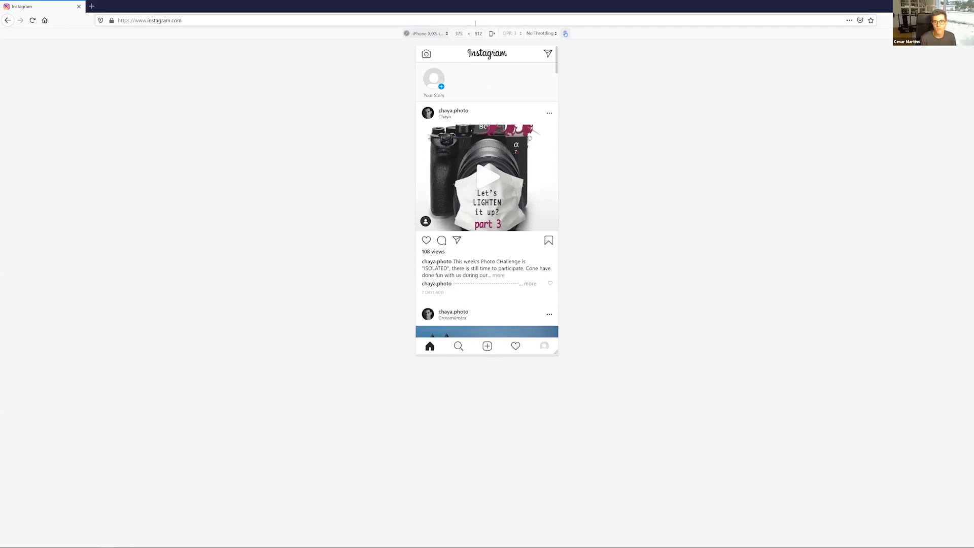
Set the responsive viewport to a custom size of 1080 x 2000 and reload the page
{"action": "double_click", "coordinate": [459, 33]}
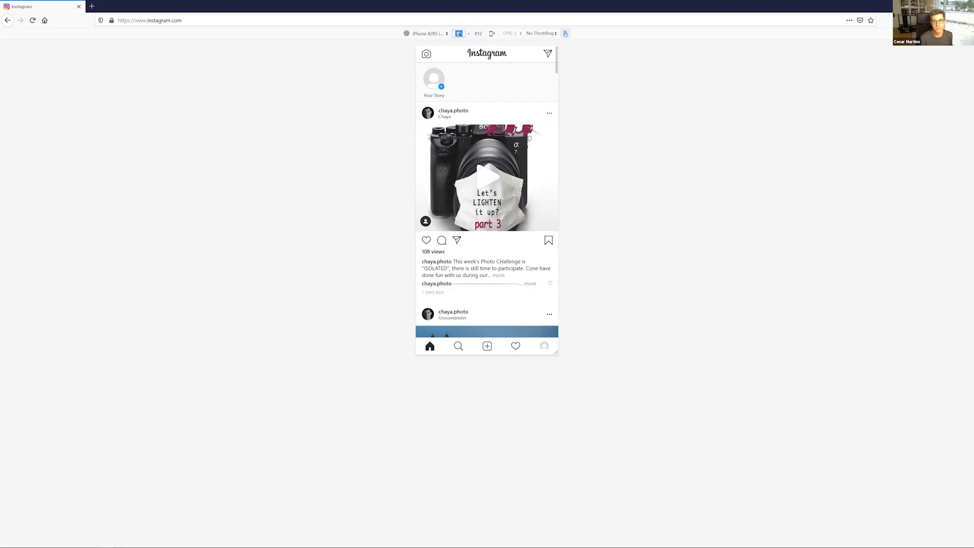
{"action": "type", "text": "1080"}
{"action": "key", "text": "Tab"}
{"action": "type", "text": "20"}
{"action": "key", "text": "Return"}
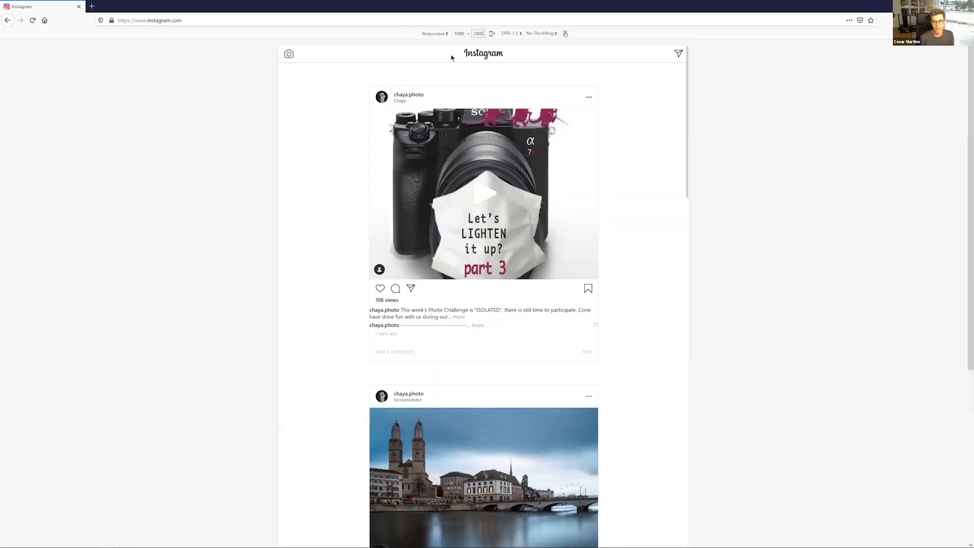
{"action": "key", "text": "F5"}
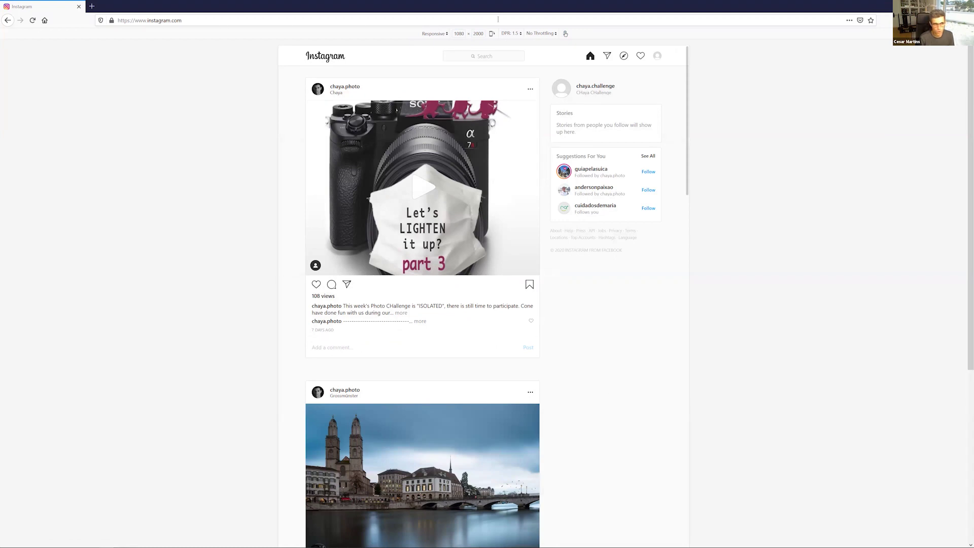
Switch back to the presentation and advance past the browser instruction slides to the Internet Explorer slide
{"action": "key", "text": "alt+Tab"}
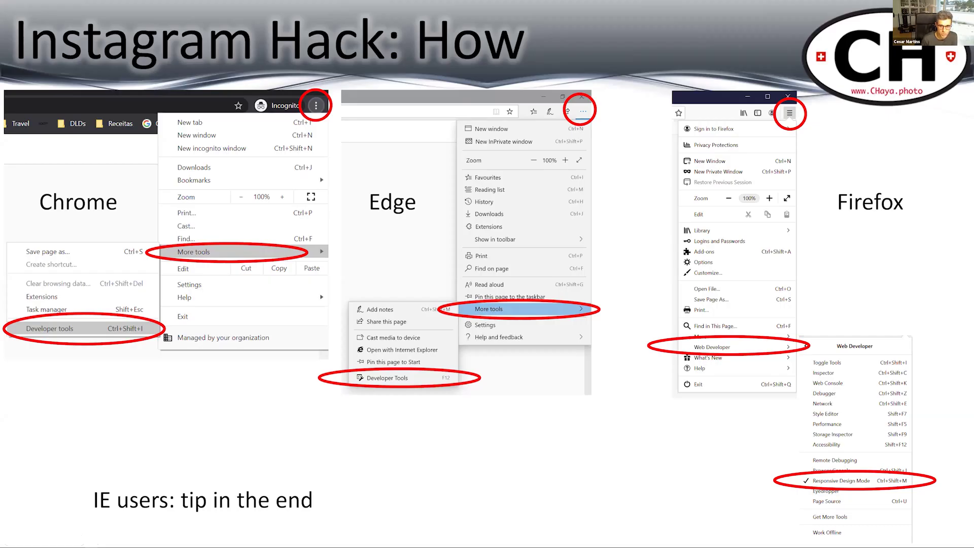
{"action": "key", "text": "Right"}
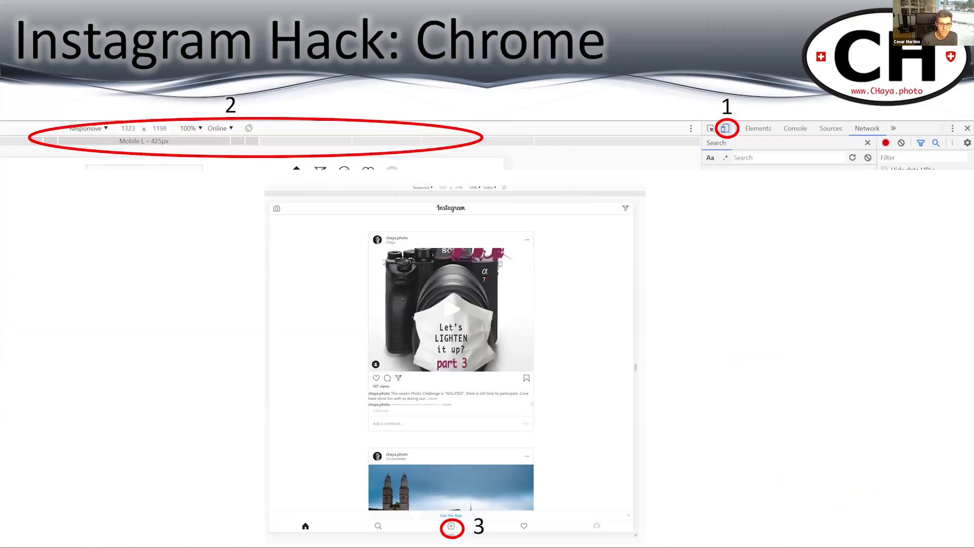
{"action": "key", "text": "Right"}
{"action": "key", "text": "Right"}
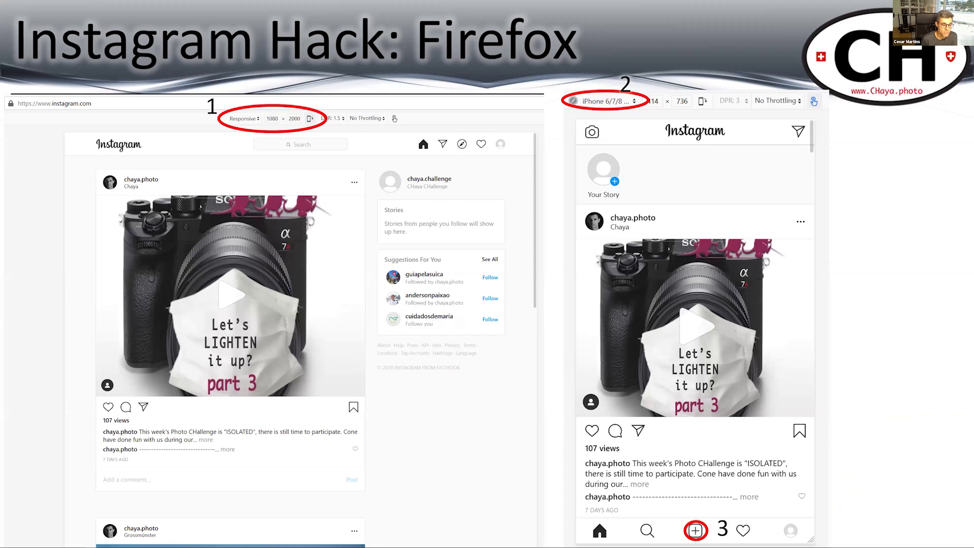
{"action": "key", "text": "Right"}
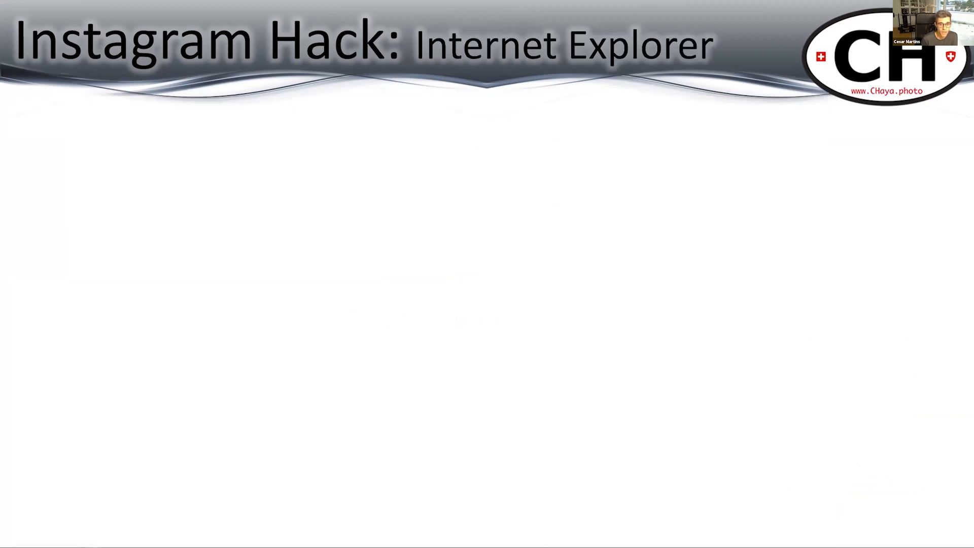